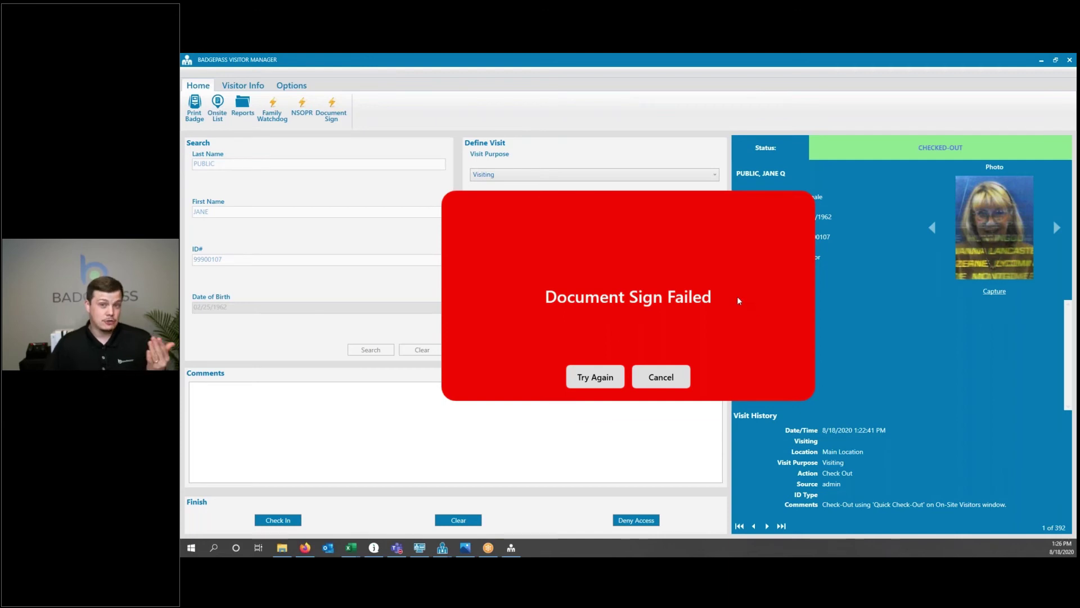
Dismiss the failed document-sign notice for Jane Public's visit
click(661, 376)
Check Jane Public in for her Visiting-at-Cafeteria visit
click(277, 520)
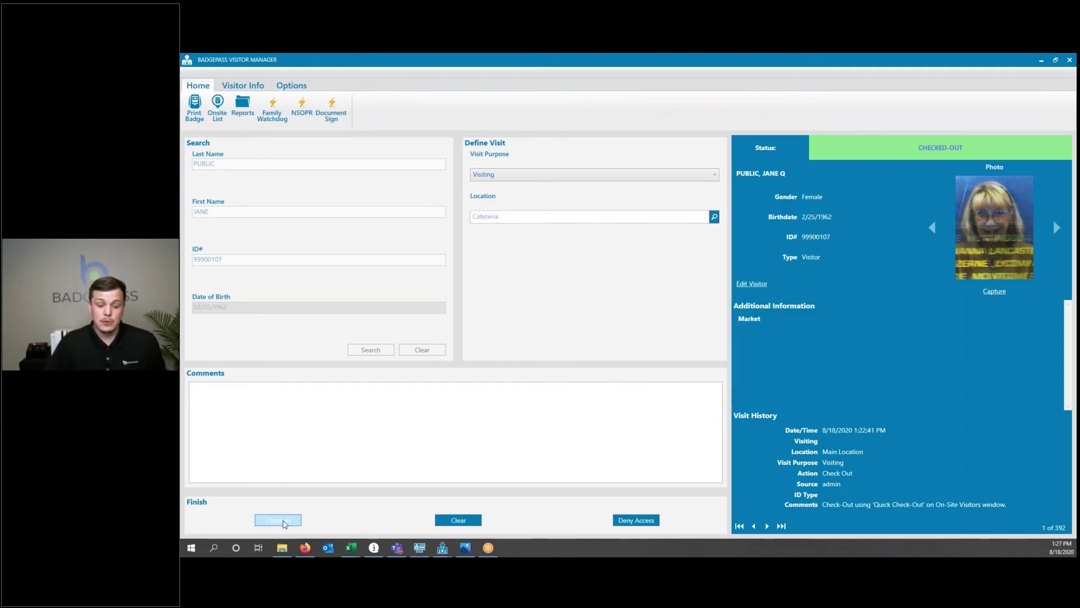